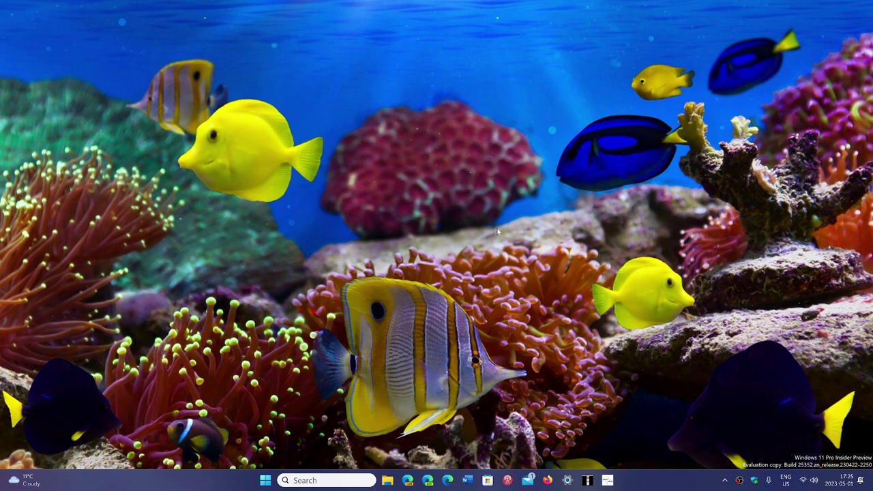
From Settings > Personalisation > Themes, browse downloadable themes in the Microsoft Store
{"action": "left_click", "coordinate": [266, 480]}
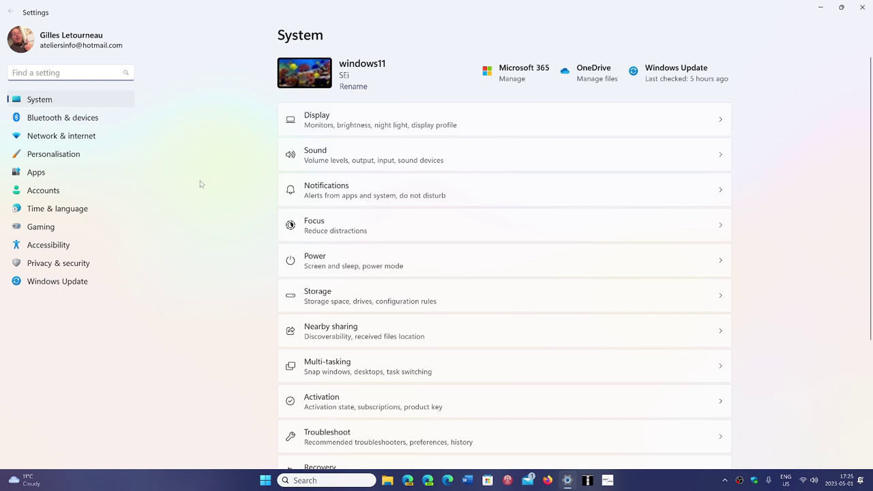
{"action": "left_click", "coordinate": [74, 155]}
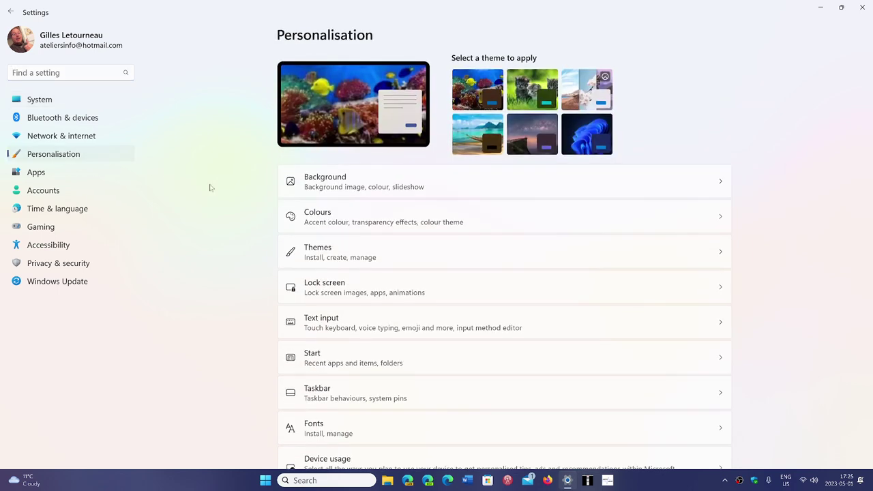
{"action": "left_click", "coordinate": [479, 260]}
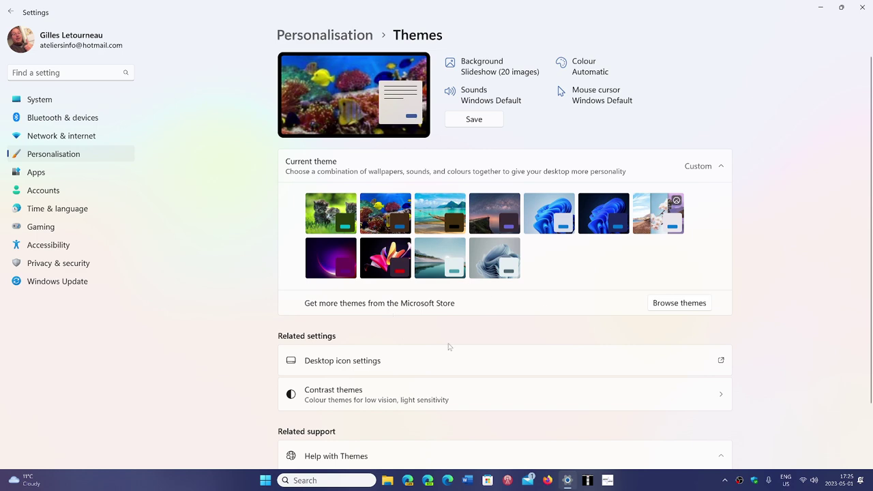
{"action": "left_click", "coordinate": [680, 304]}
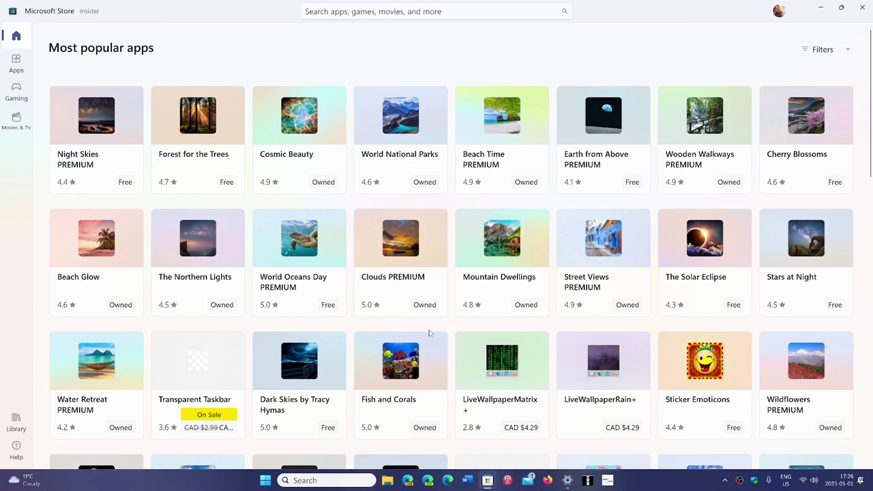
Review the Fish and Corals theme's Store page, then close the Microsoft Store
{"action": "left_click", "coordinate": [388, 367]}
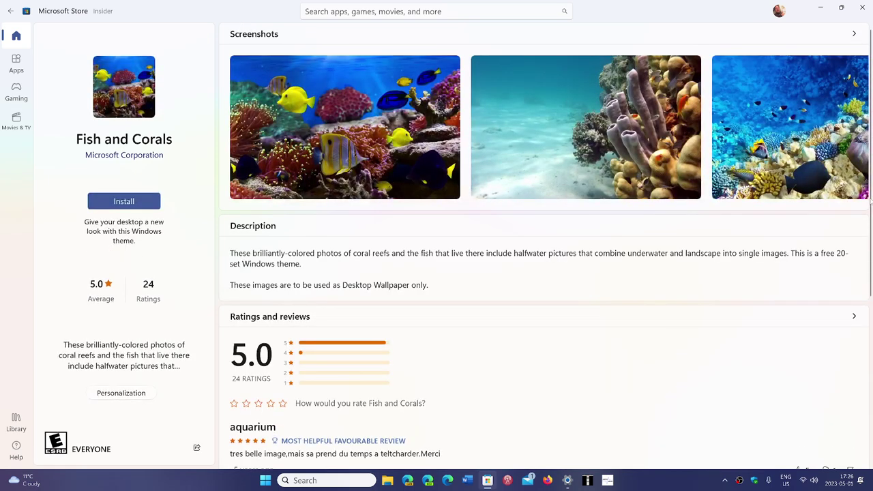
{"action": "scroll", "coordinate": [765, 335], "scroll_direction": "down", "scroll_amount": 5}
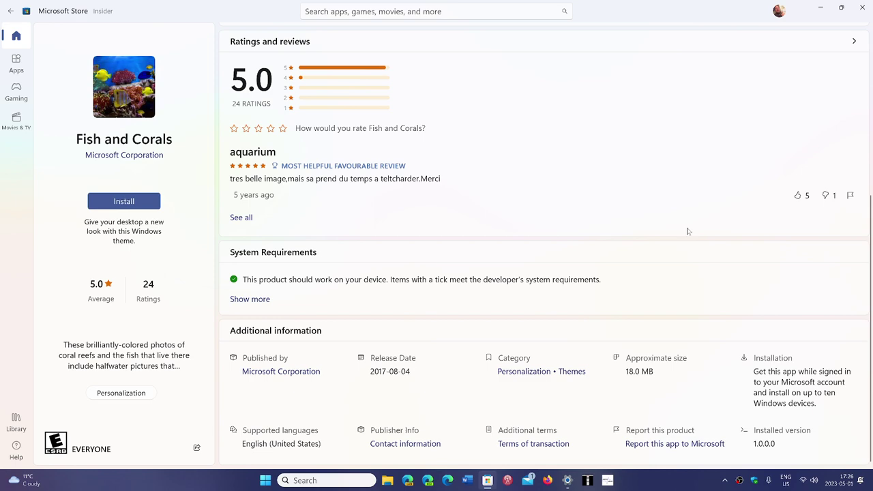
{"action": "scroll", "coordinate": [688, 231], "scroll_direction": "up", "scroll_amount": 5}
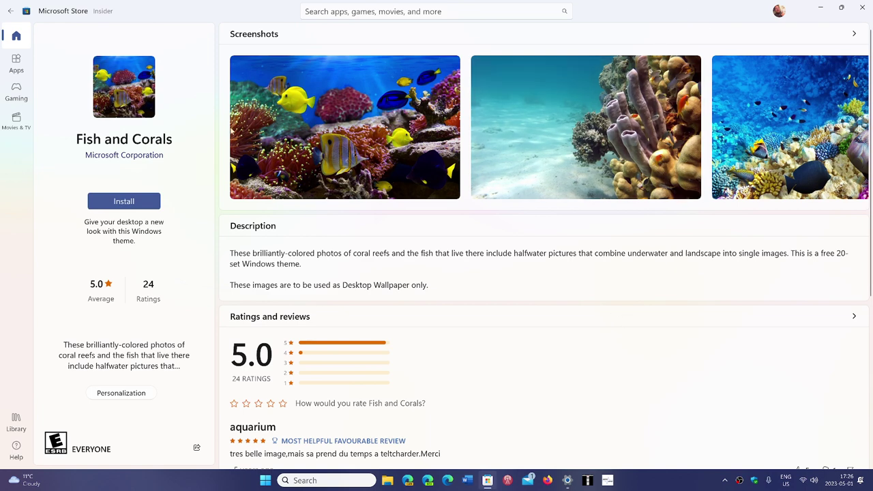
{"action": "left_click", "coordinate": [863, 8]}
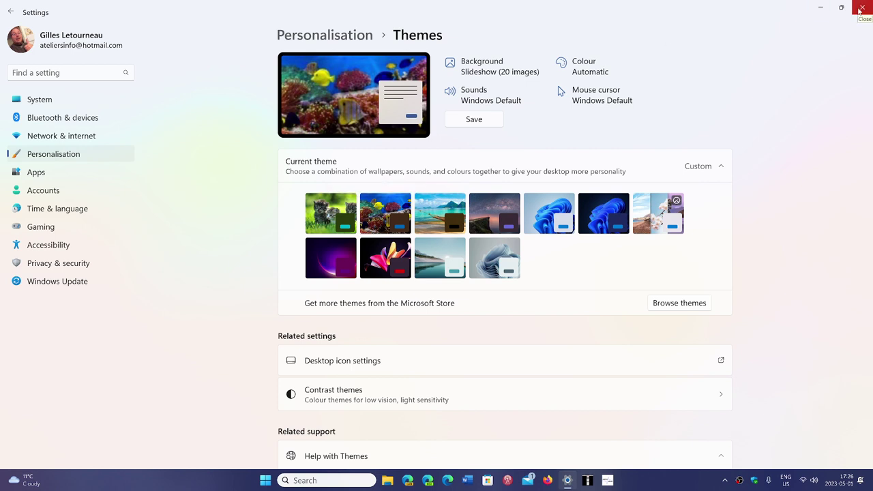
Set the Background slideshow's Change picture every option to 1 hour
{"action": "left_click", "coordinate": [60, 154]}
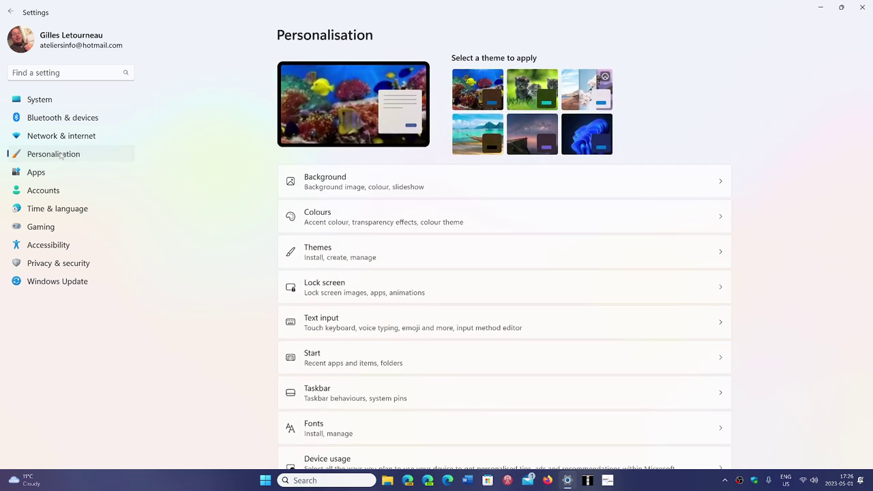
{"action": "left_click", "coordinate": [329, 191]}
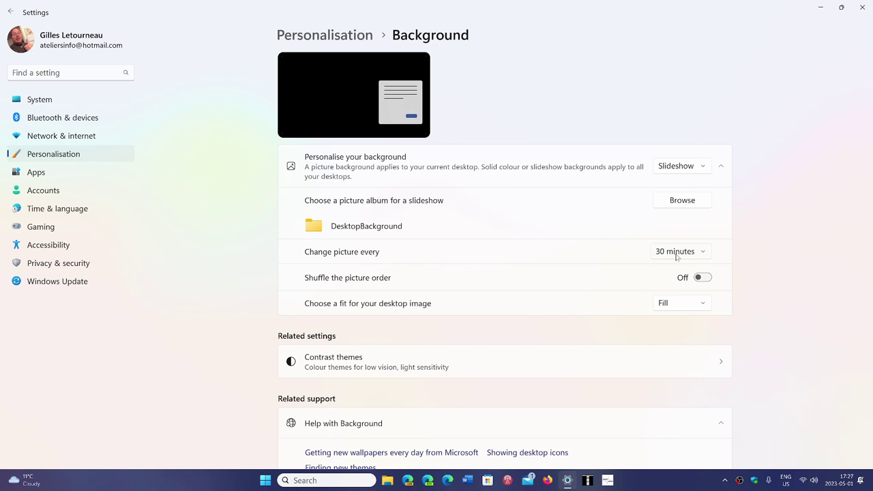
{"action": "left_click", "coordinate": [676, 253]}
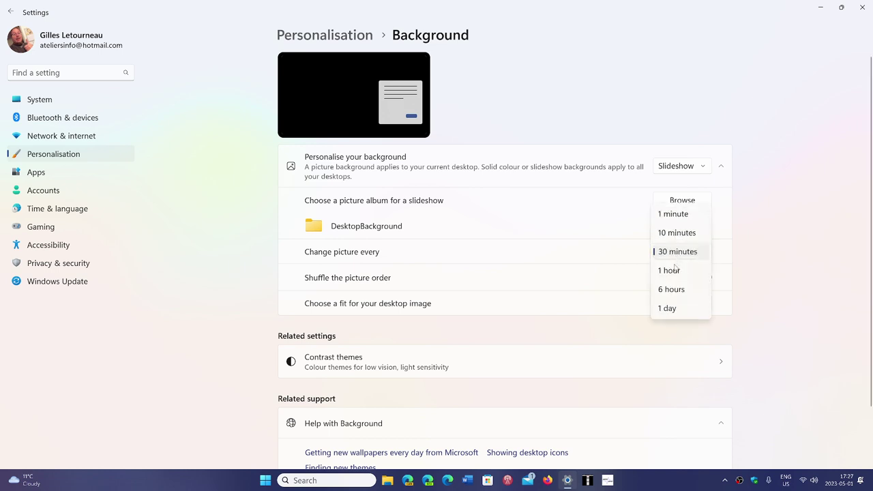
{"action": "left_click", "coordinate": [674, 272]}
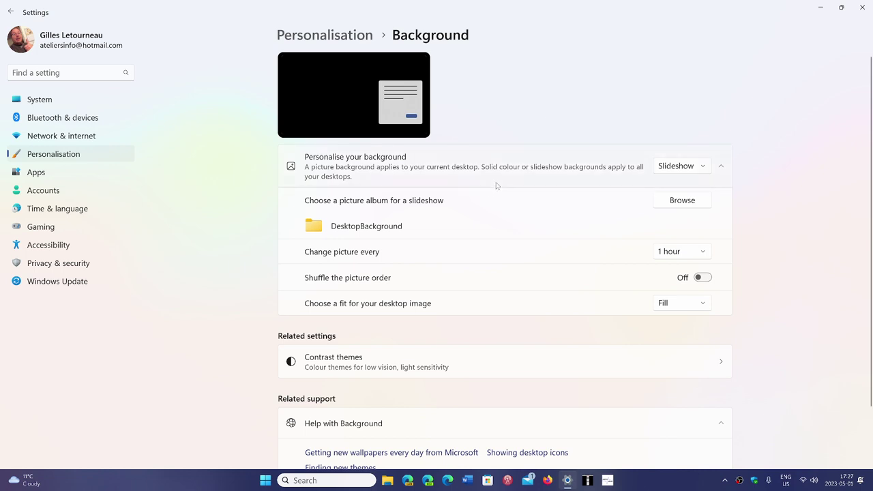
On the Colours page, keep Choose your mode set to Custom
{"action": "left_click", "coordinate": [307, 36]}
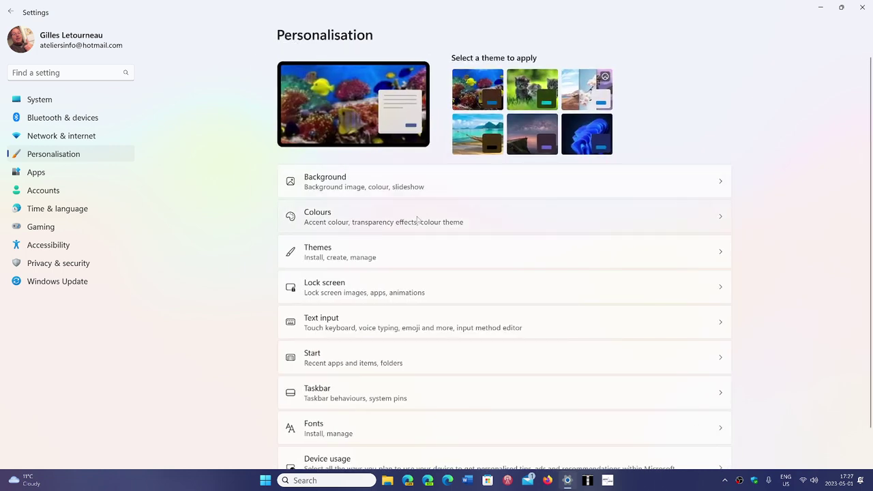
{"action": "left_click", "coordinate": [419, 216]}
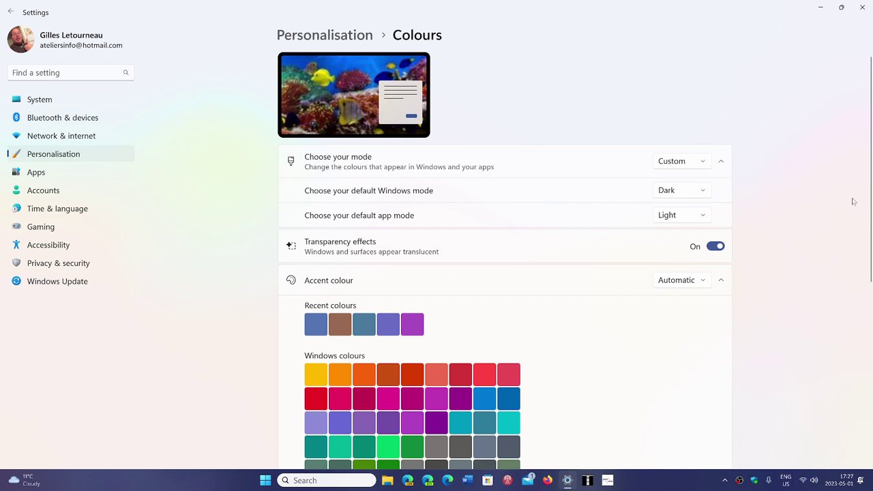
{"action": "left_click", "coordinate": [691, 164]}
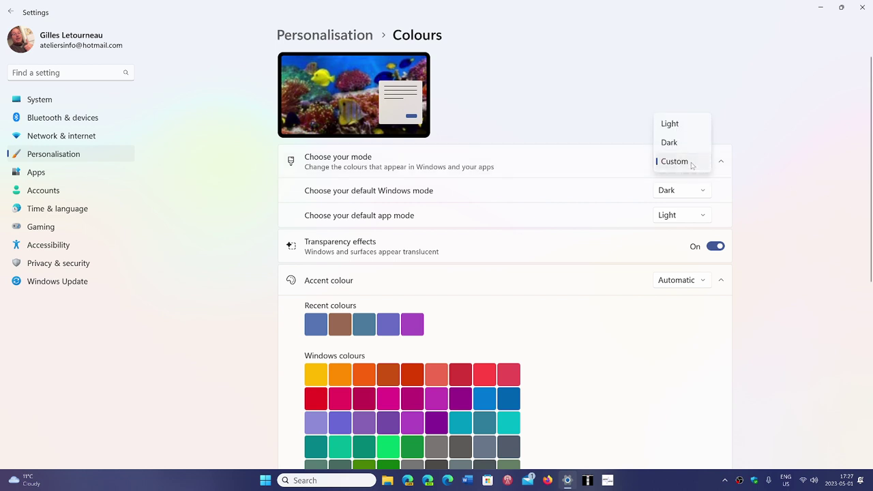
{"action": "left_click", "coordinate": [834, 130]}
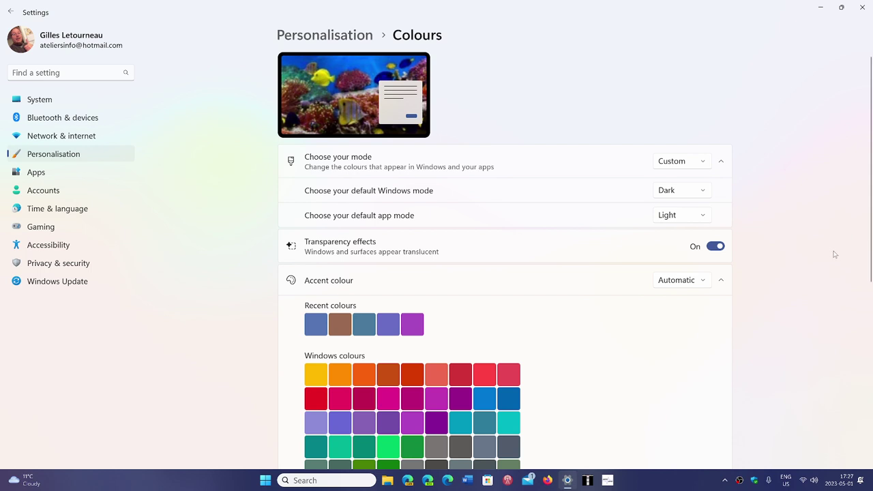
Keep the accent colour set to Automatic
{"action": "scroll", "coordinate": [834, 255], "scroll_direction": "down", "scroll_amount": 5}
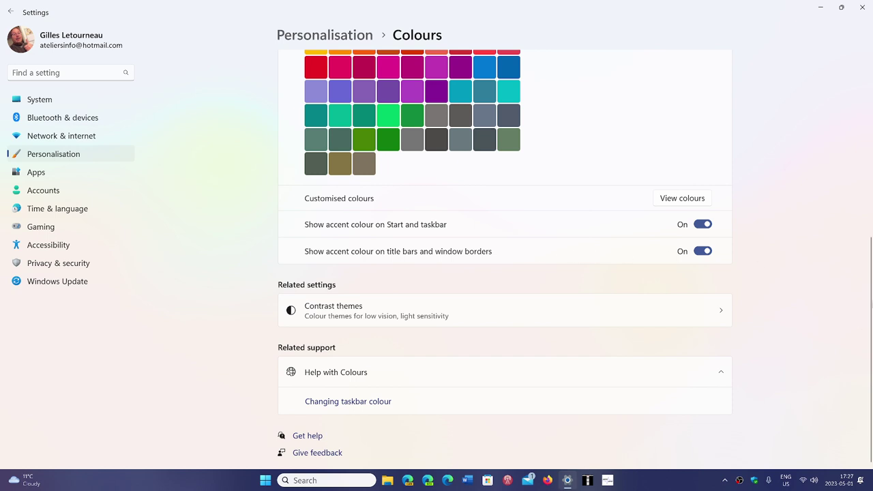
{"action": "scroll", "coordinate": [823, 247], "scroll_direction": "up", "scroll_amount": 5}
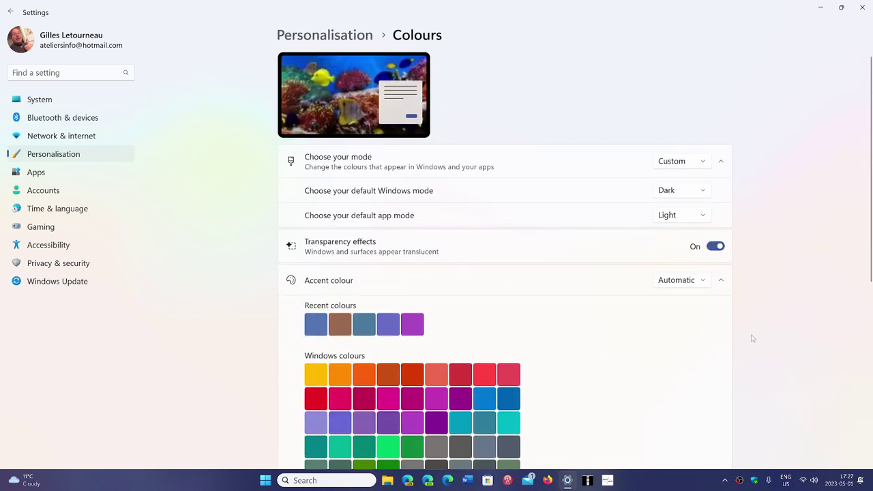
{"action": "left_click", "coordinate": [678, 287]}
{"action": "left_click", "coordinate": [677, 281]}
{"action": "left_click", "coordinate": [863, 7]}
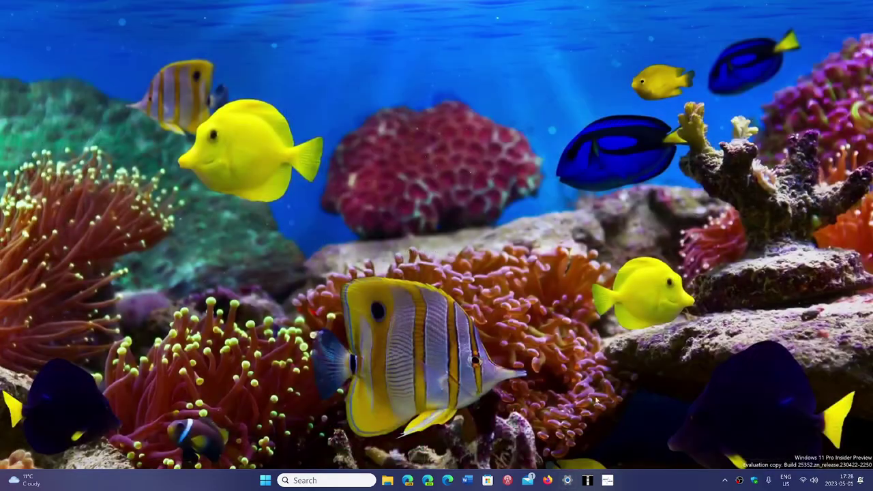